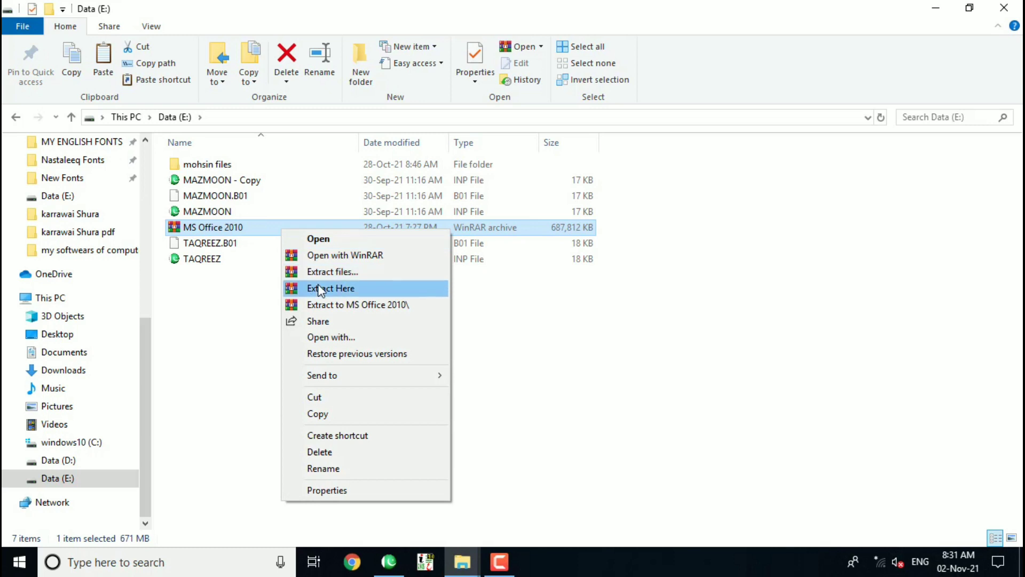
- Extract the MS Office 2010 archive in place on Data (E:) and open the extracted office-2010 folder
left_click(320, 288)
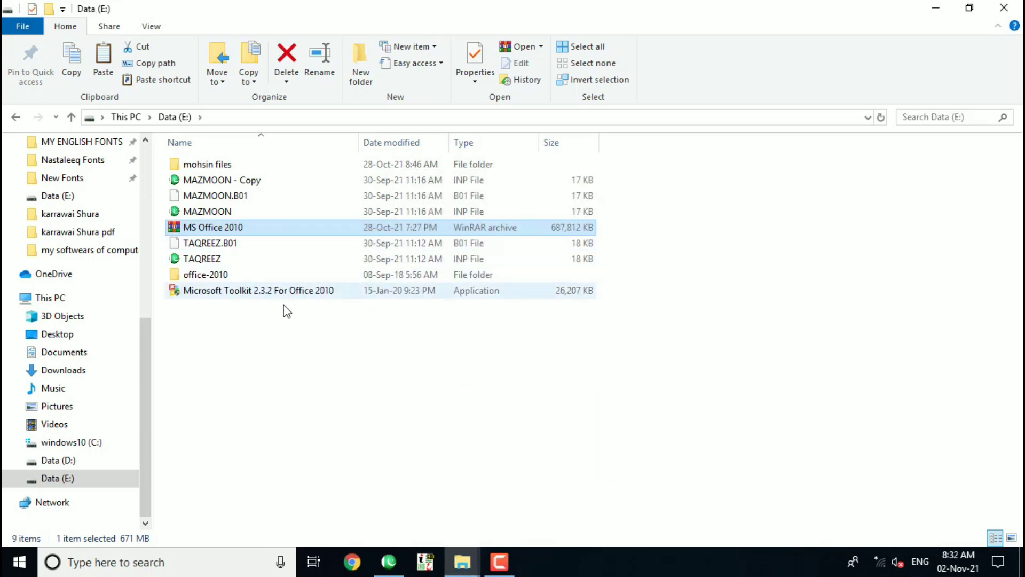
left_click(224, 278)
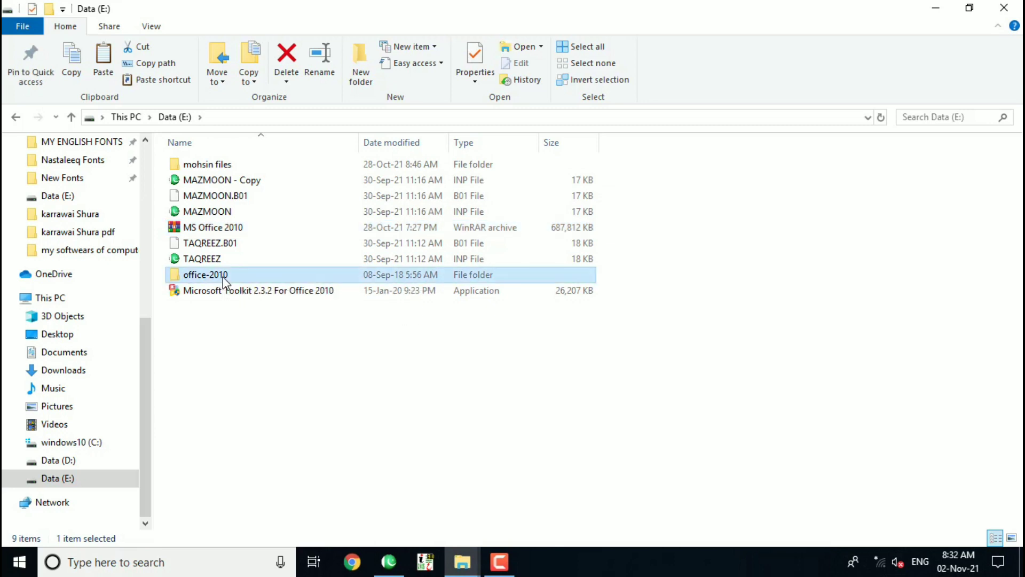
double_click(271, 279)
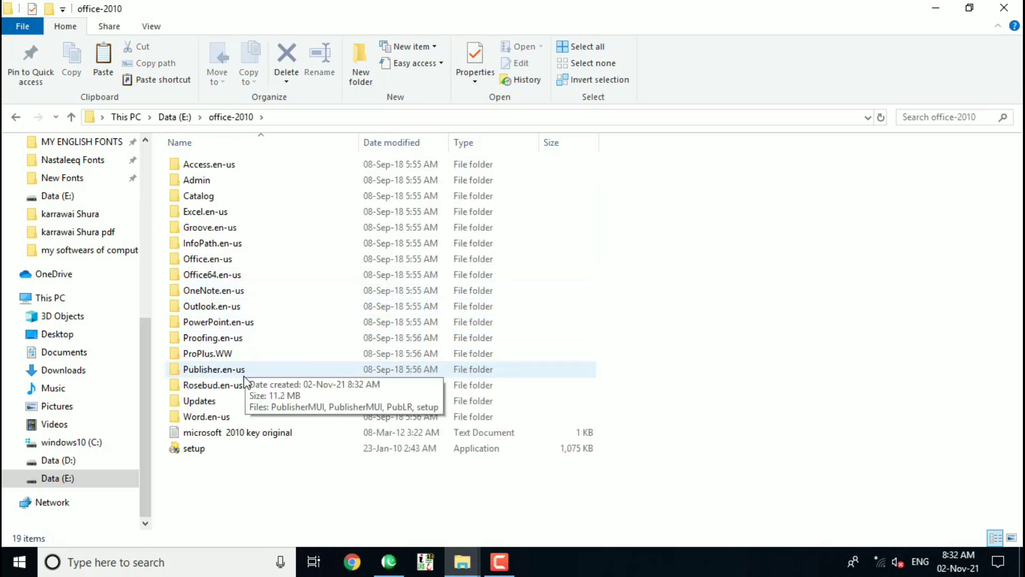
- Run setup from the office-2010 folder, minimize the folder window and start the installation with Install Now
left_click(208, 453)
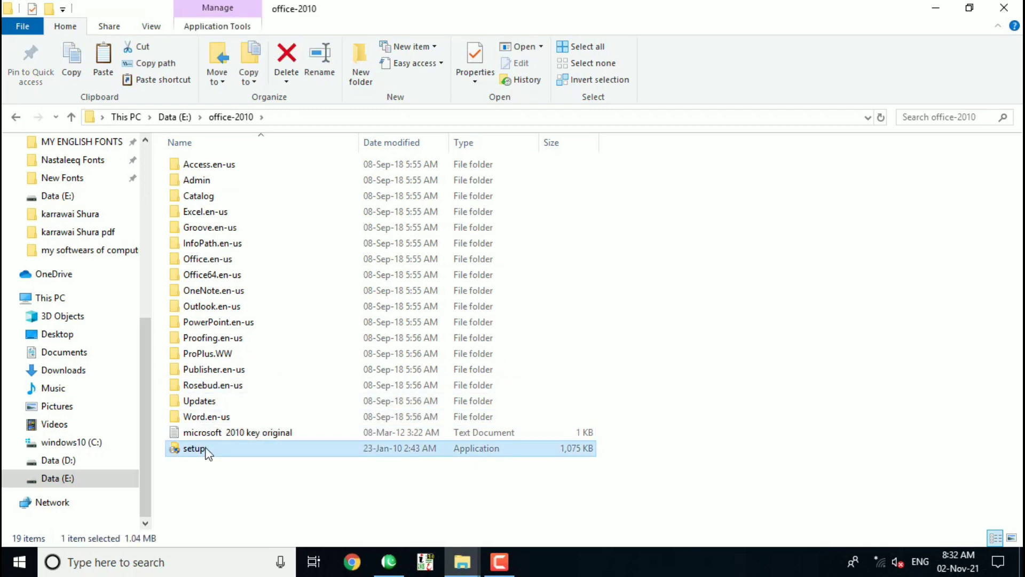
double_click(263, 452)
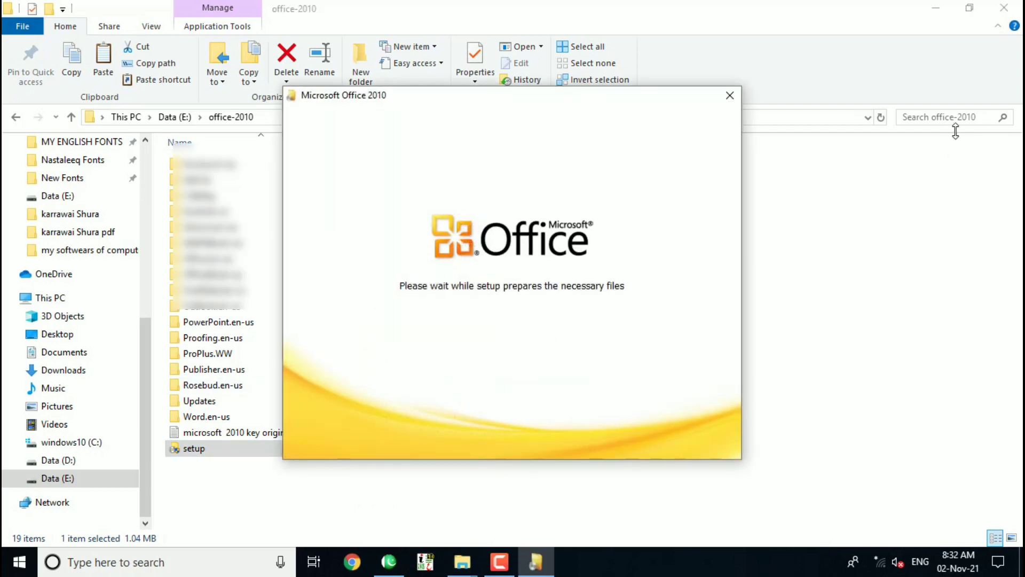
left_click(934, 8)
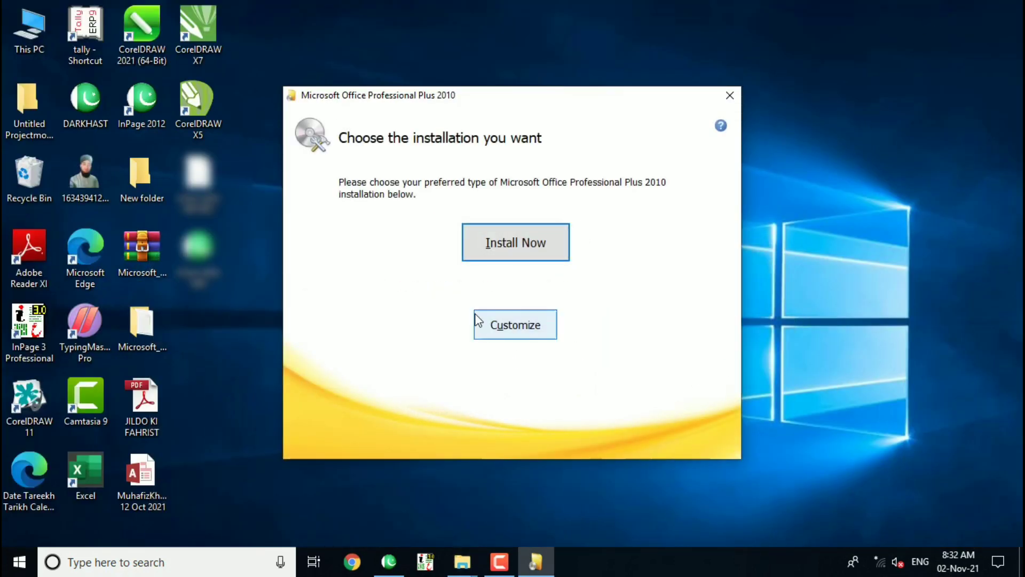
left_click(518, 242)
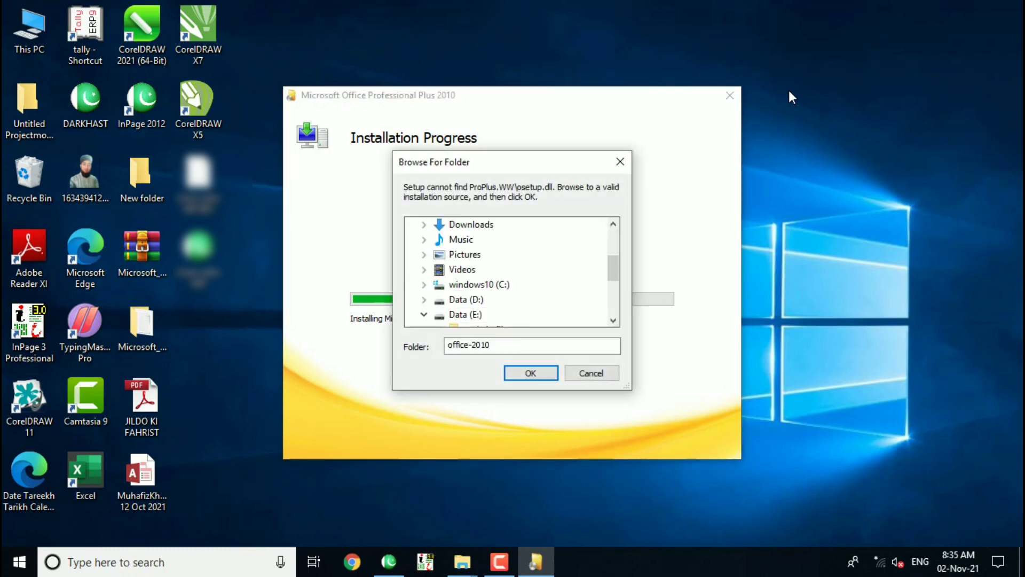
left_click_drag(547, 159, 565, 169)
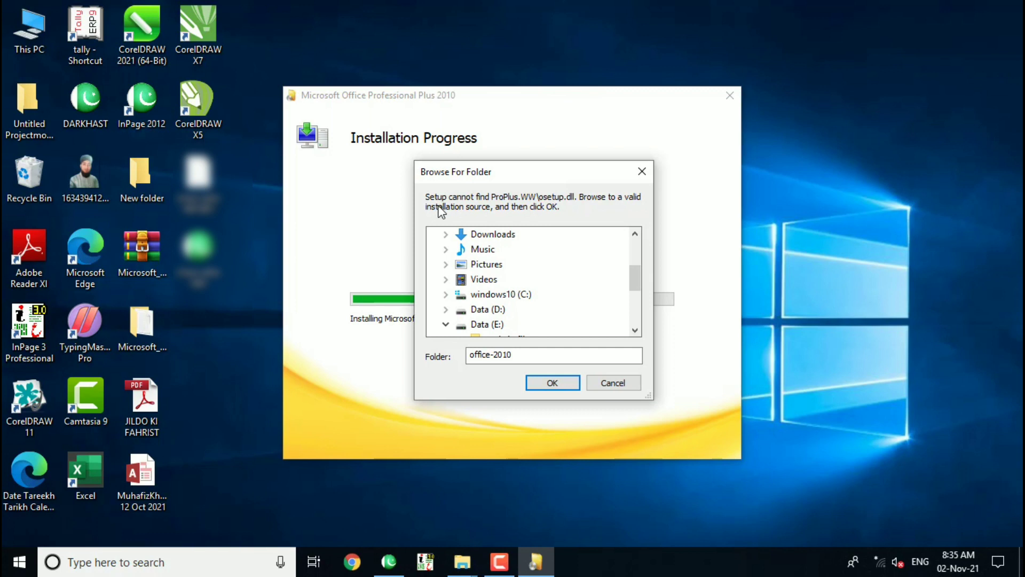
mouse_move(412, 186)
left_mouse_down()
mouse_move(522, 217)
mouse_move(635, 230)
mouse_move(651, 219)
left_mouse_up()
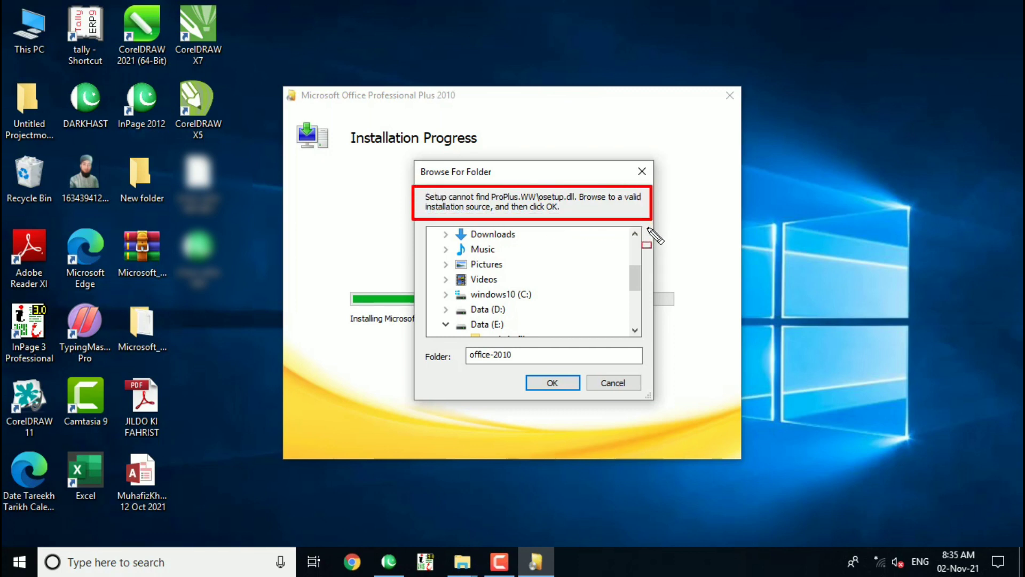
key("Escape")
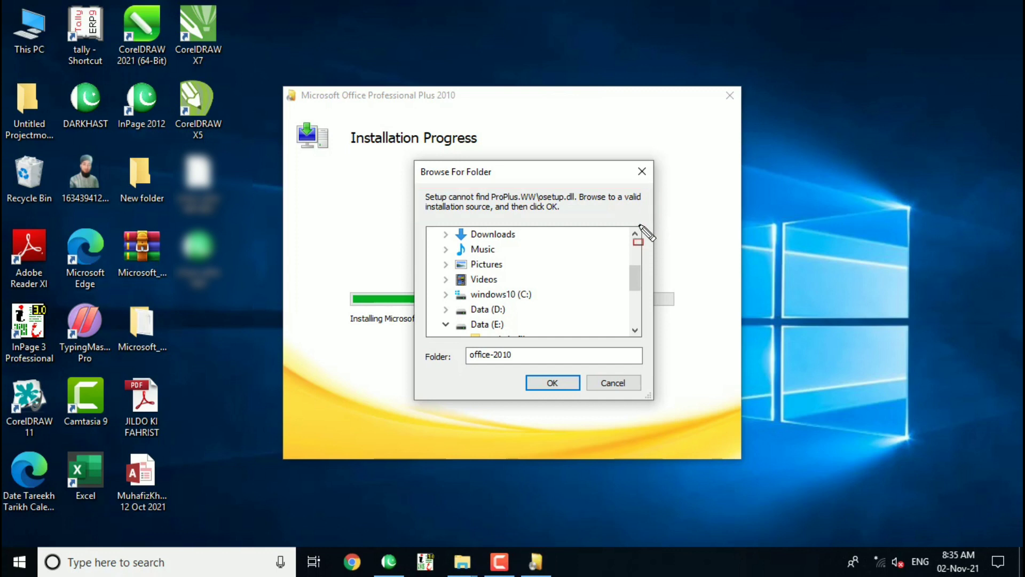
mouse_move(517, 176)
left_mouse_down()
mouse_move(537, 205)
mouse_move(720, 202)
mouse_move(694, 181)
mouse_move(521, 183)
left_mouse_up()
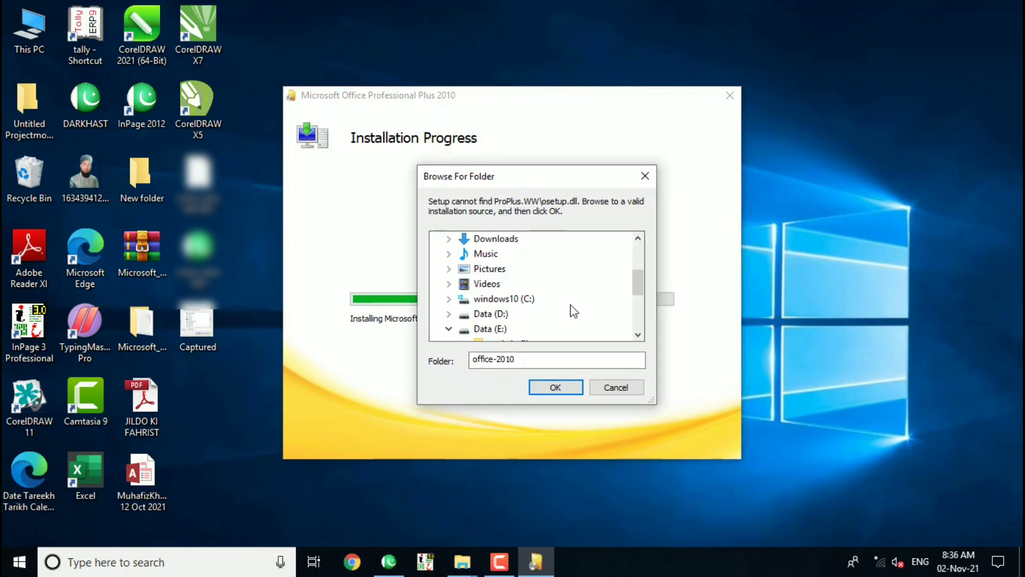
- Copy the MS Office 2010 archive from Data (E:) and paste it onto the desktop
left_click(475, 564)
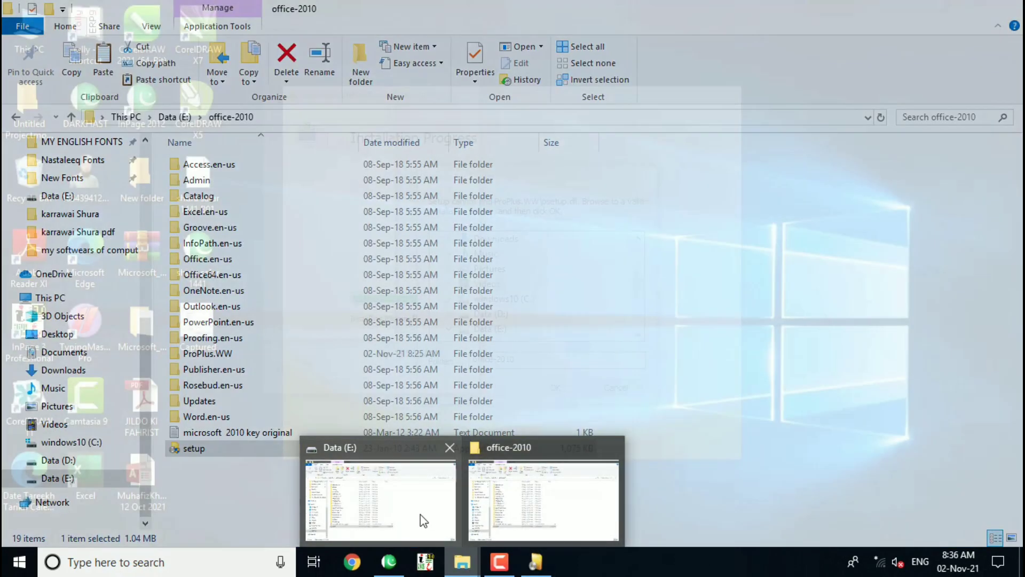
left_click(421, 515)
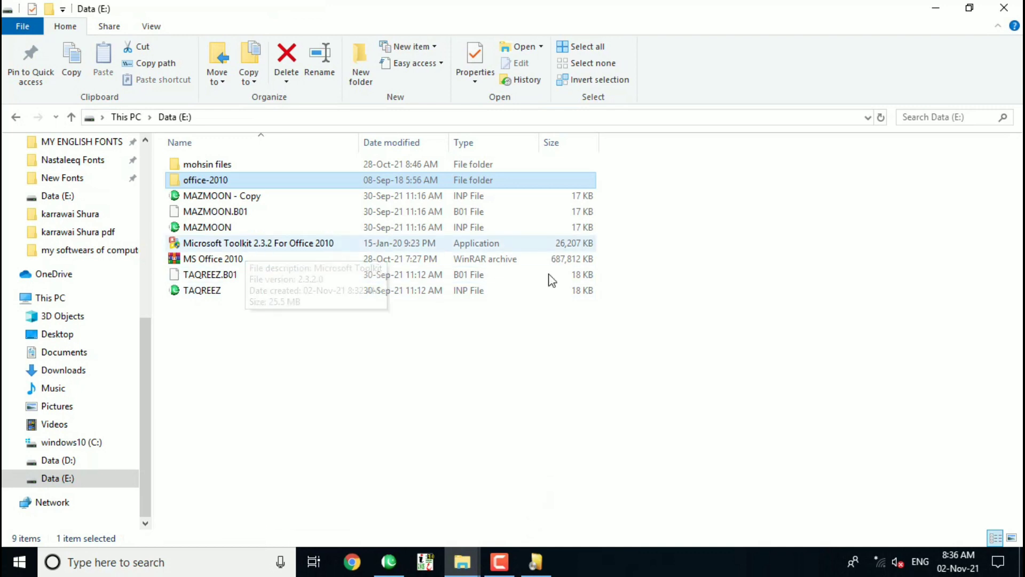
left_click(242, 262)
right_click(242, 264)
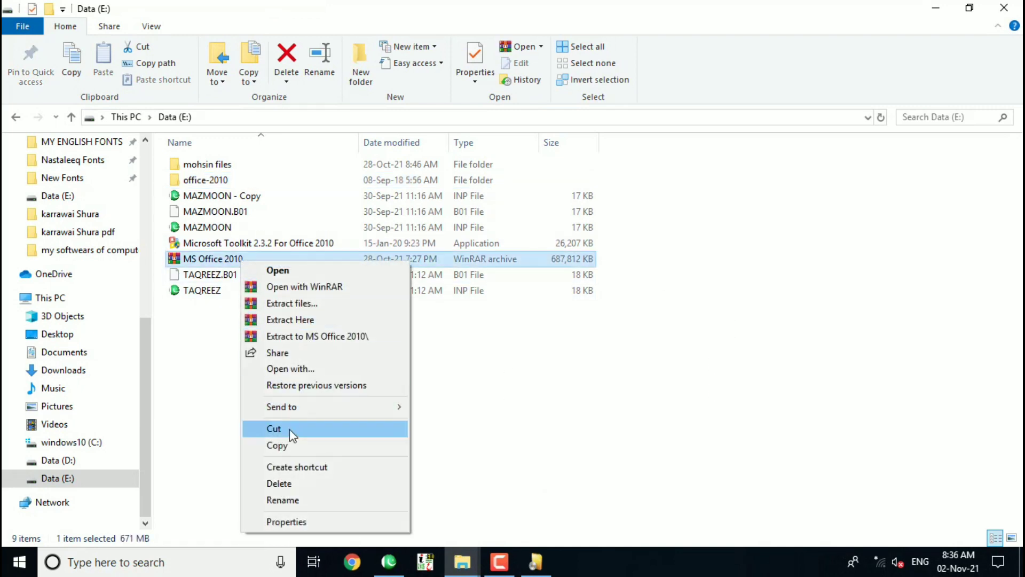
left_click(292, 445)
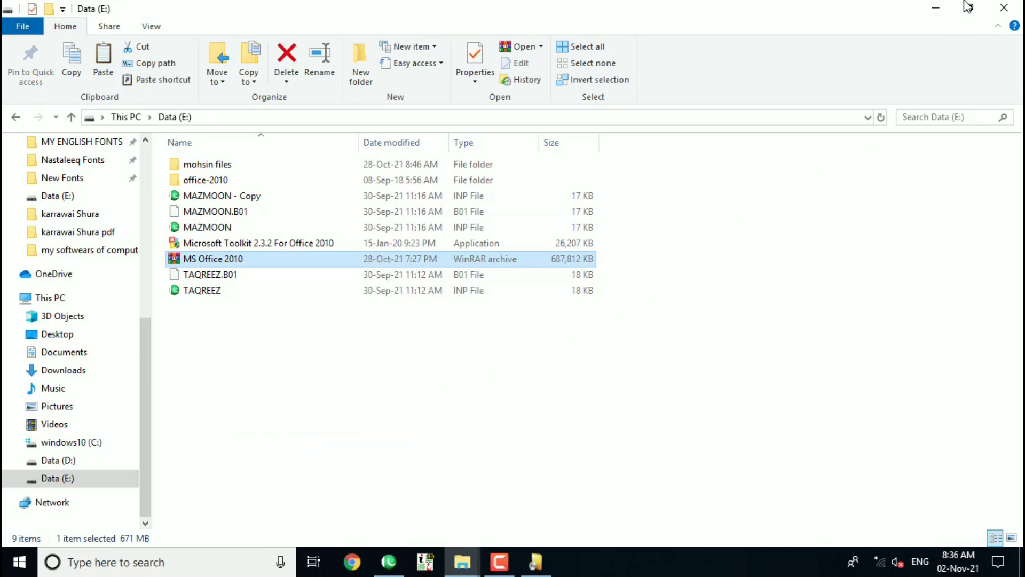
left_click(936, 8)
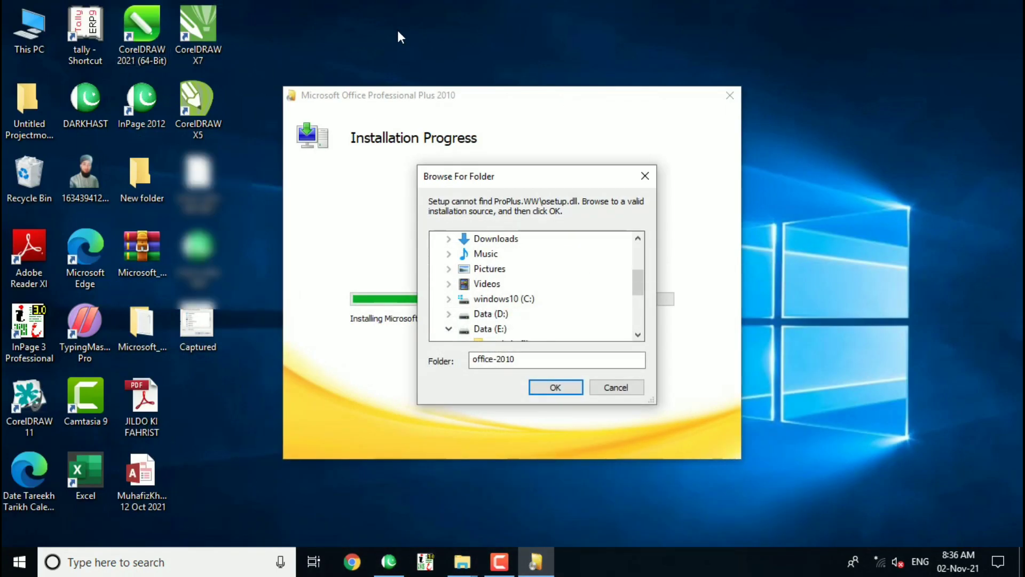
right_click(859, 21)
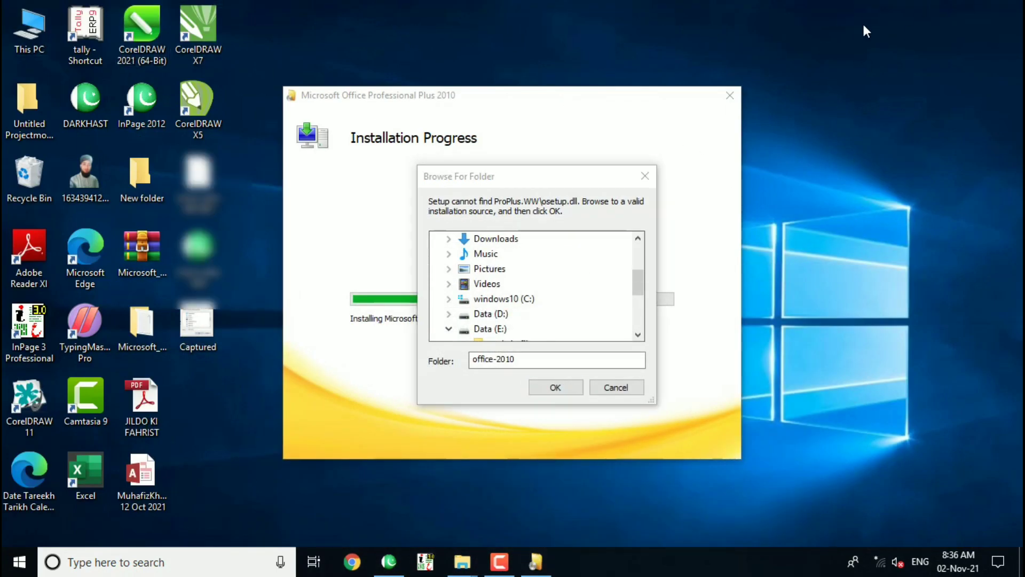
left_click(918, 85)
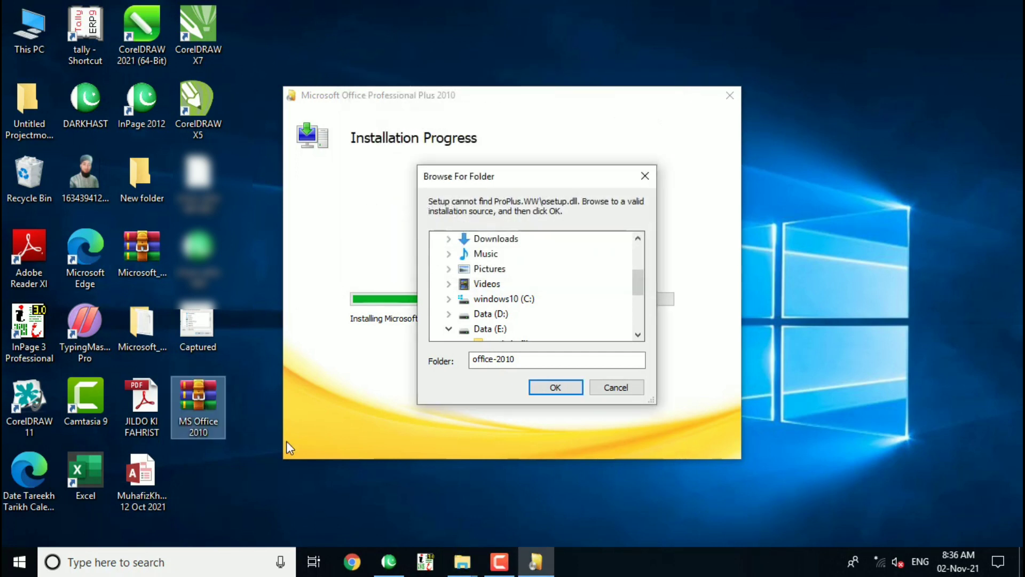
key("ctrl+shift+d")
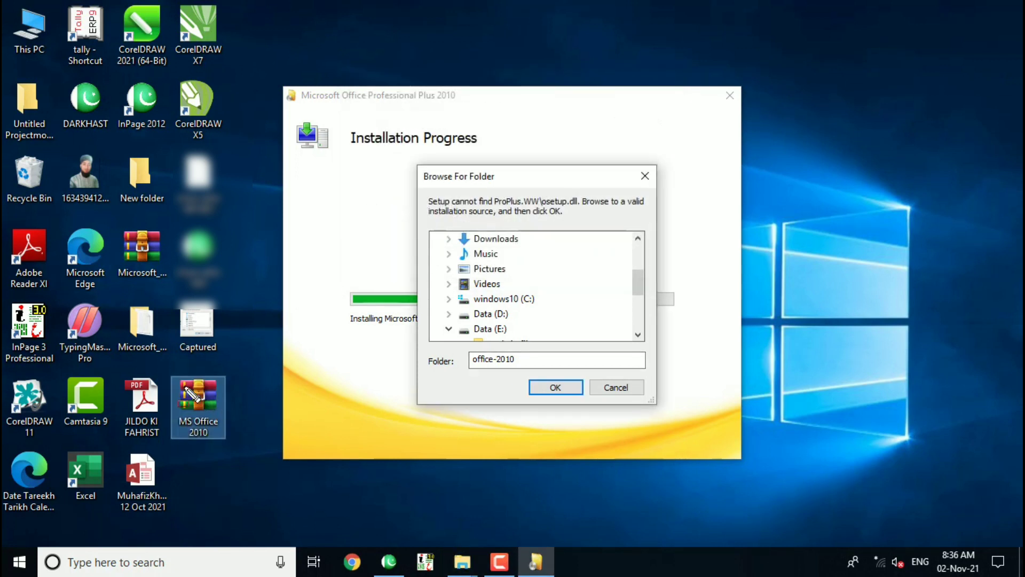
mouse_move(162, 367)
left_mouse_down()
mouse_move(207, 395)
mouse_move(231, 448)
left_mouse_up()
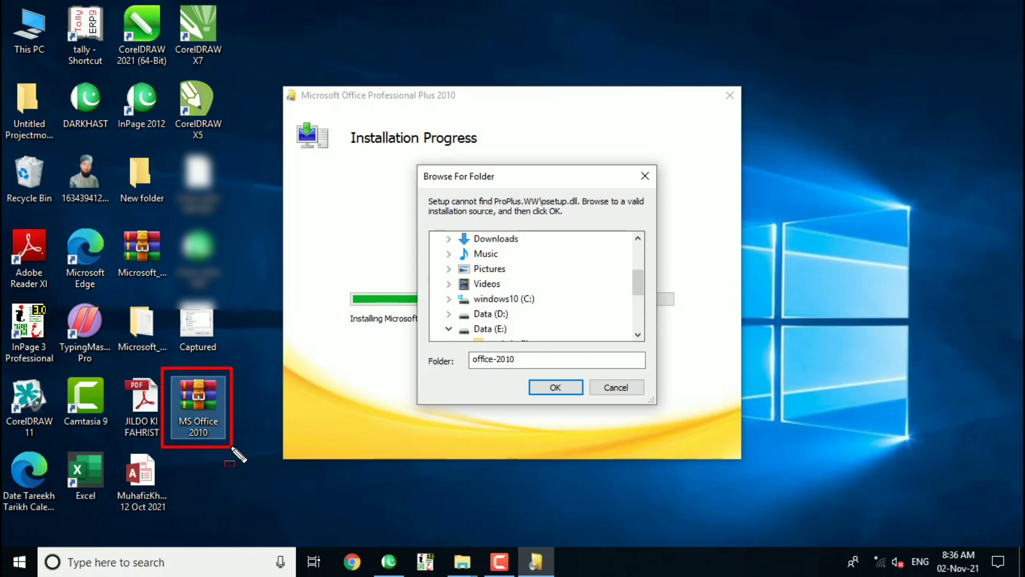
key("Escape")
- Extract the MS Office 2010 archive directly onto the desktop
left_click(196, 412)
right_click(197, 406)
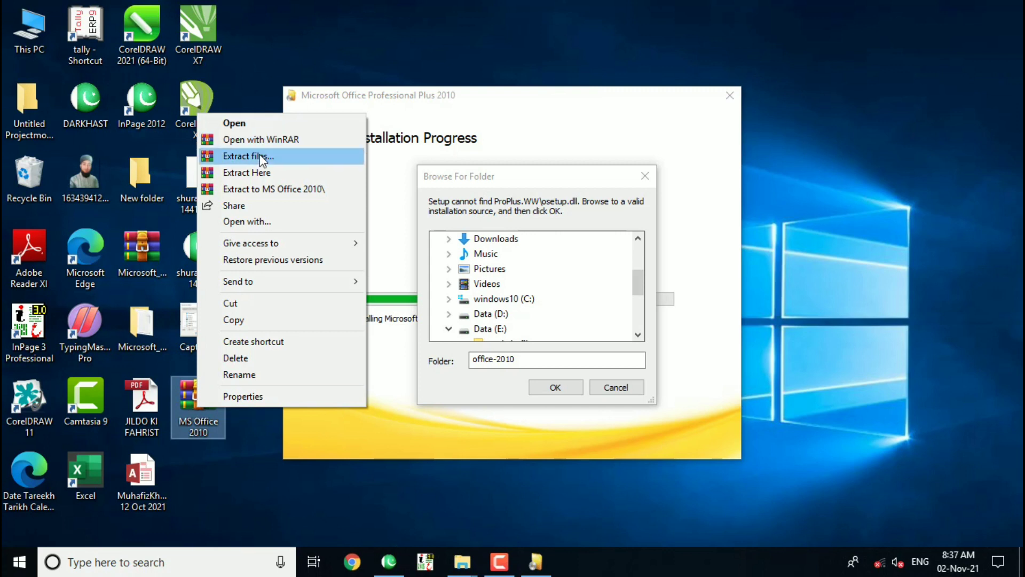
left_click(259, 172)
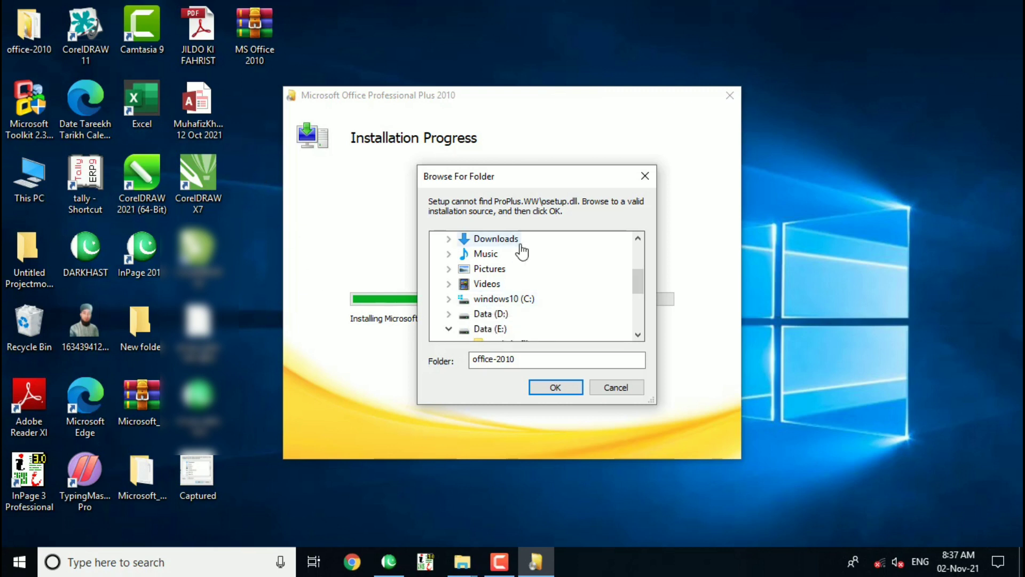
- Supply the office-2010 folder under Desktop as the installation source and close the installer once setup completes
scroll(521, 256, "down", 1)
scroll(529, 272, "up", 3)
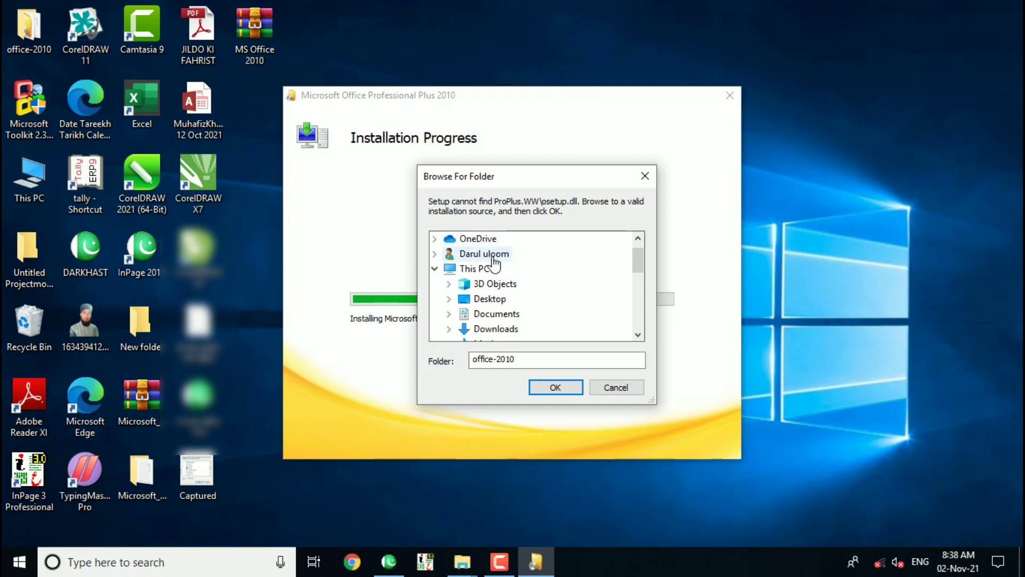
double_click(494, 300)
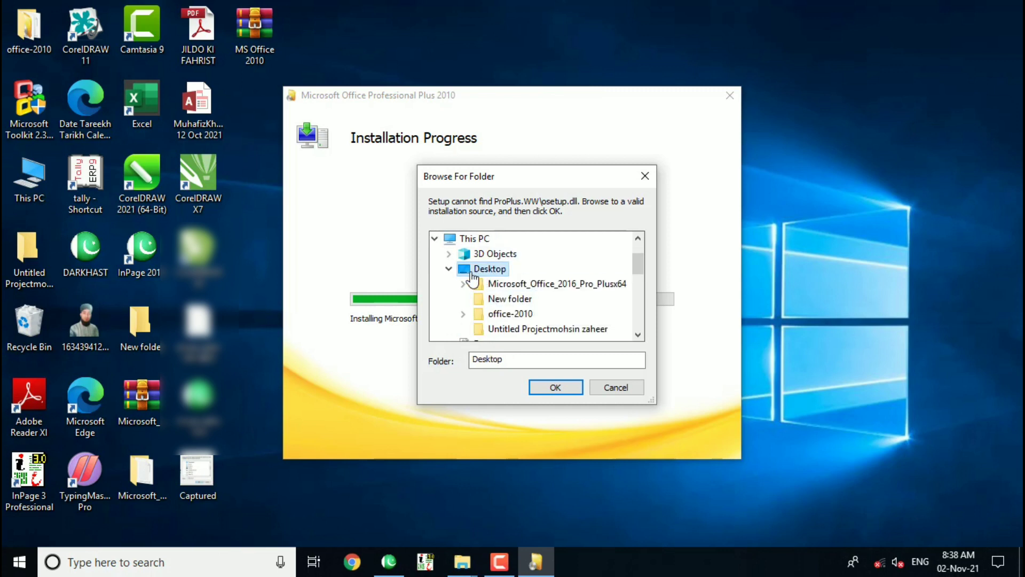
left_click_drag(435, 257, 525, 279)
key("Escape")
double_click(497, 314)
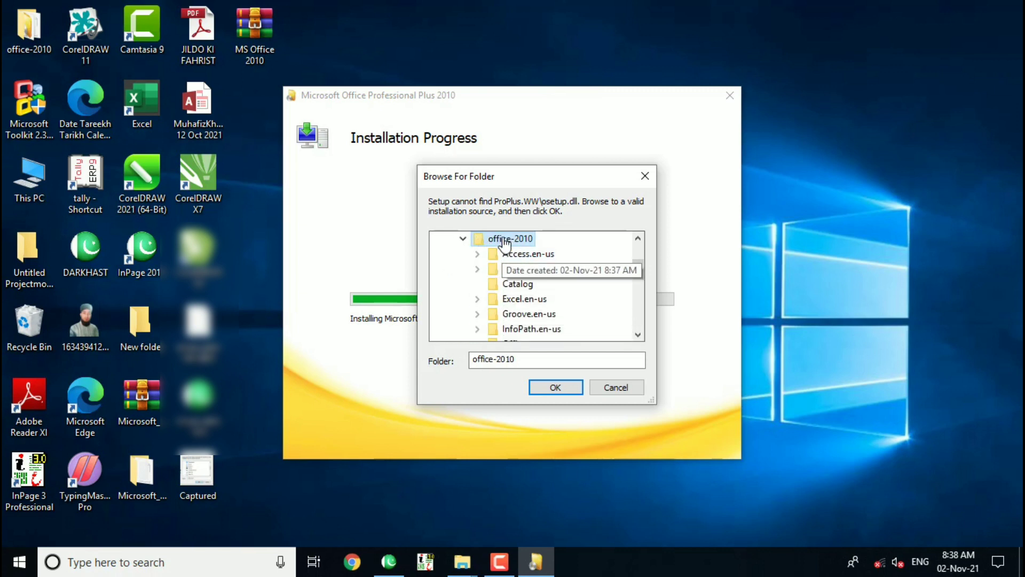
left_click(557, 388)
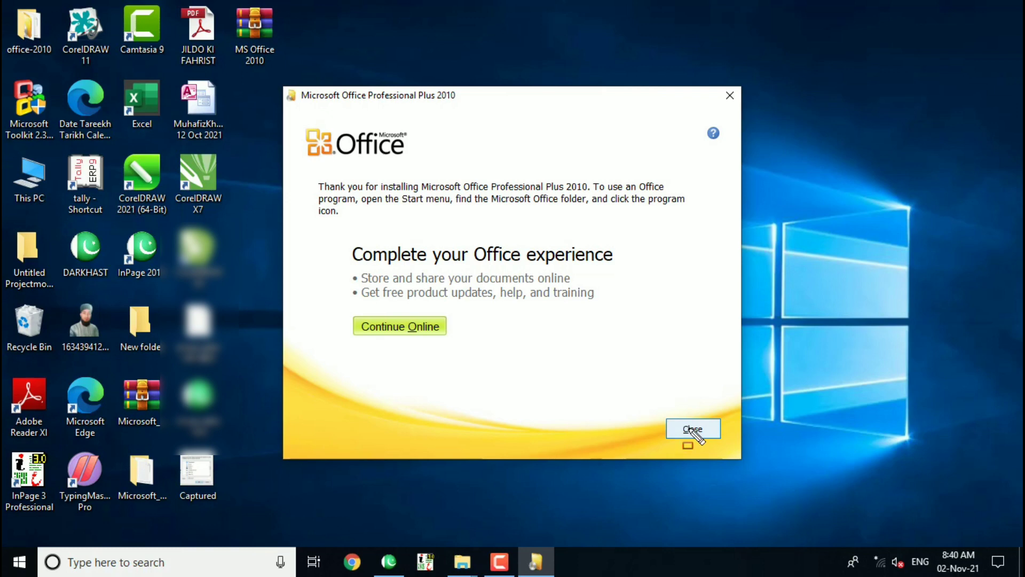
left_click_drag(654, 406, 723, 445)
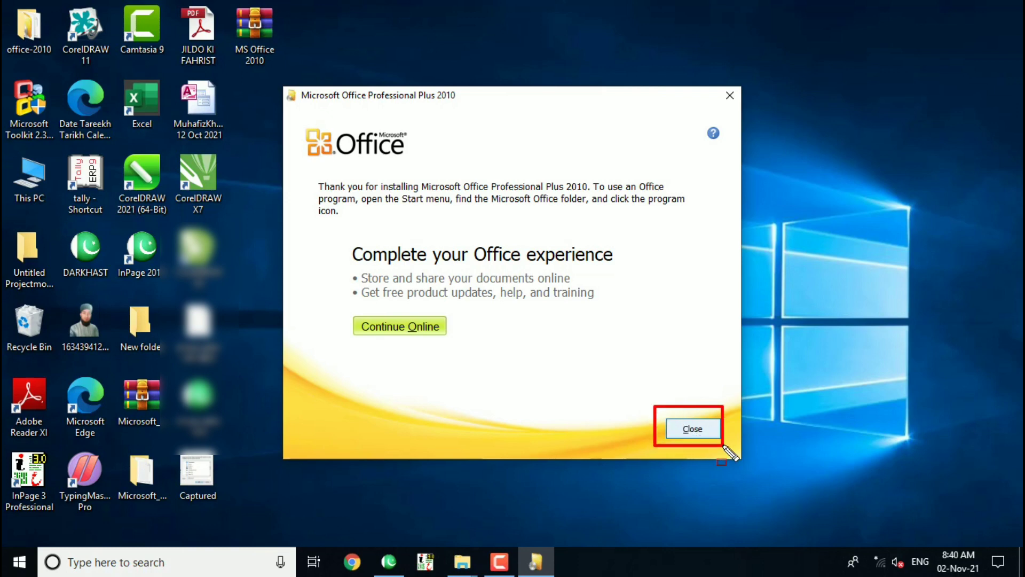
left_click(692, 428)
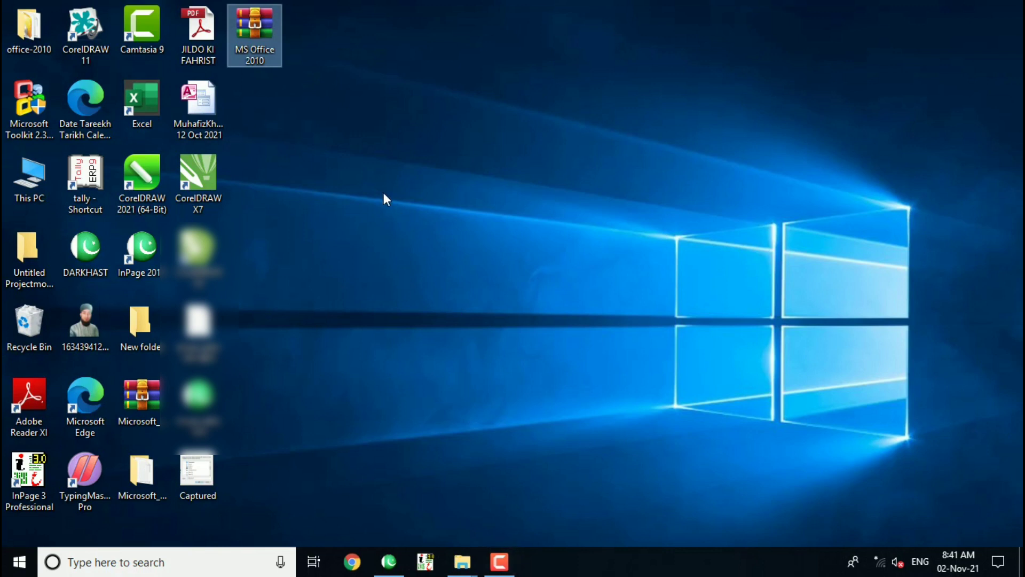
- Search Windows for "word" and open the file location of Microsoft Word 2010
left_click(176, 562)
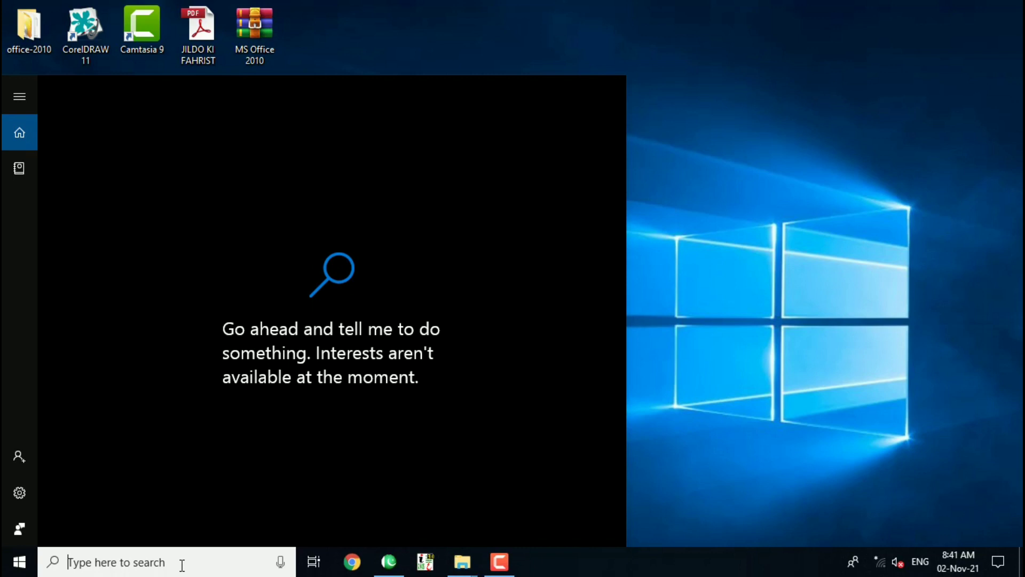
type("word")
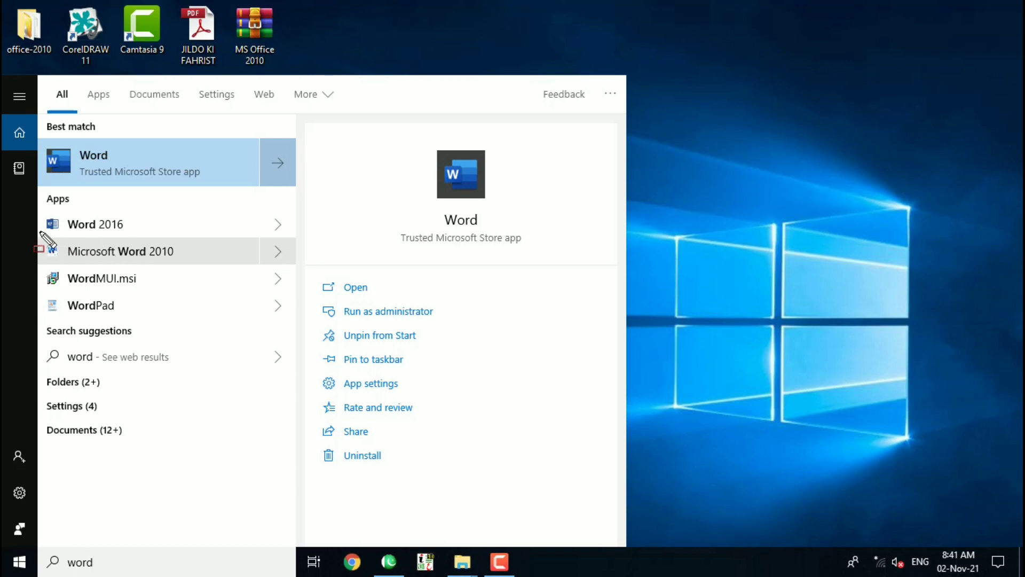
mouse_move(37, 231)
left_mouse_down()
mouse_move(171, 270)
mouse_move(293, 267)
left_mouse_up()
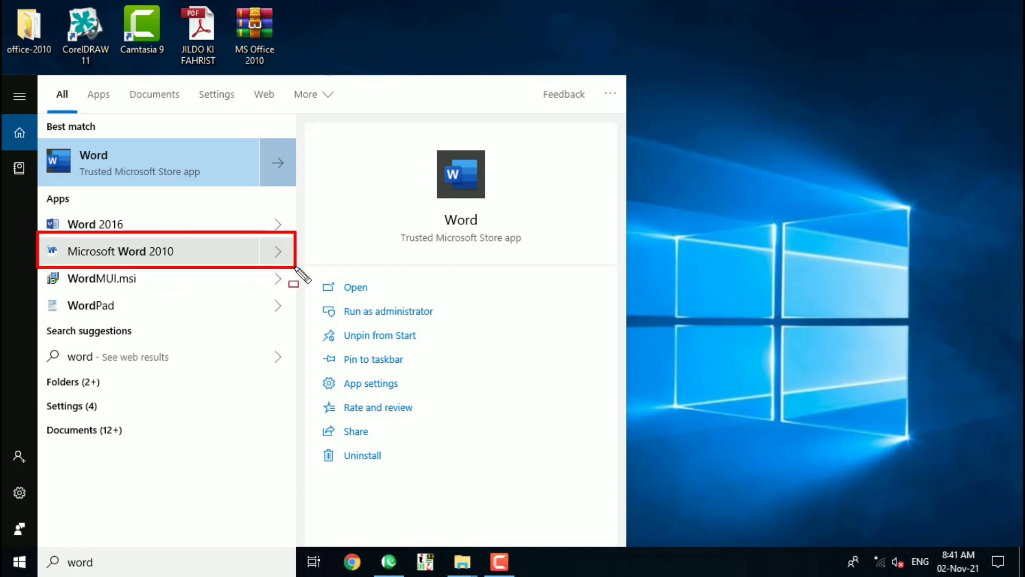
left_click(277, 258)
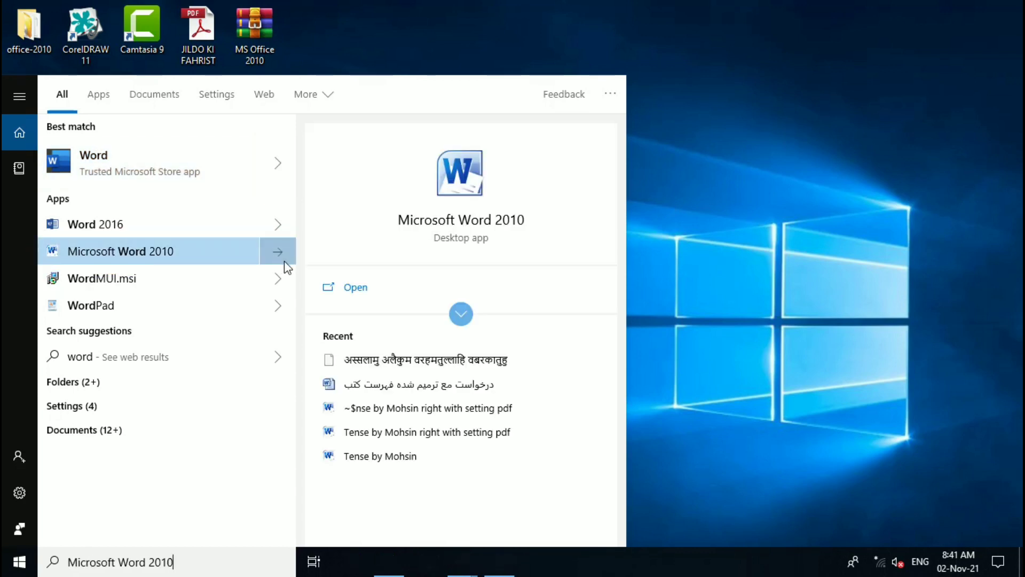
right_click(225, 255)
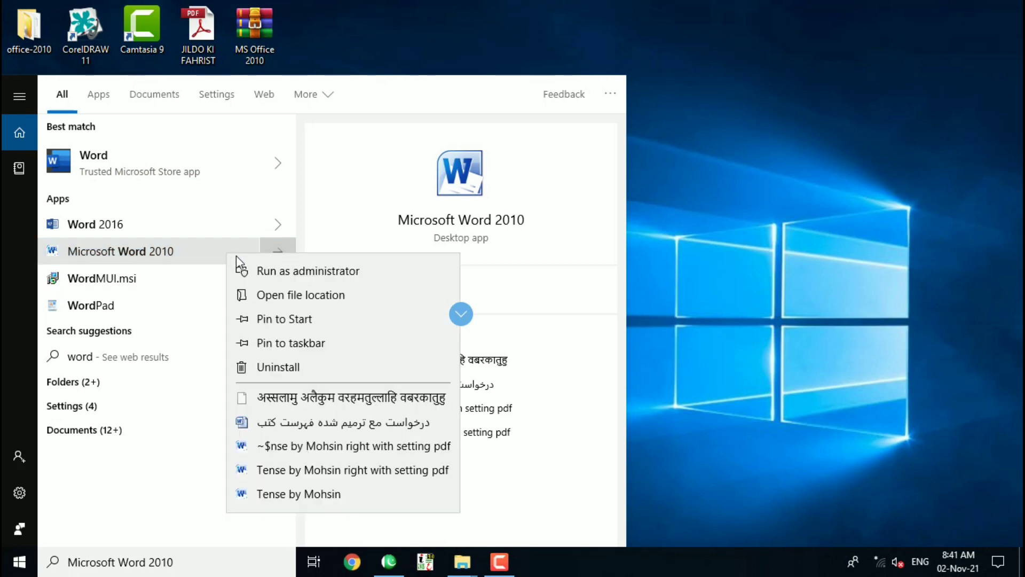
left_click(265, 297)
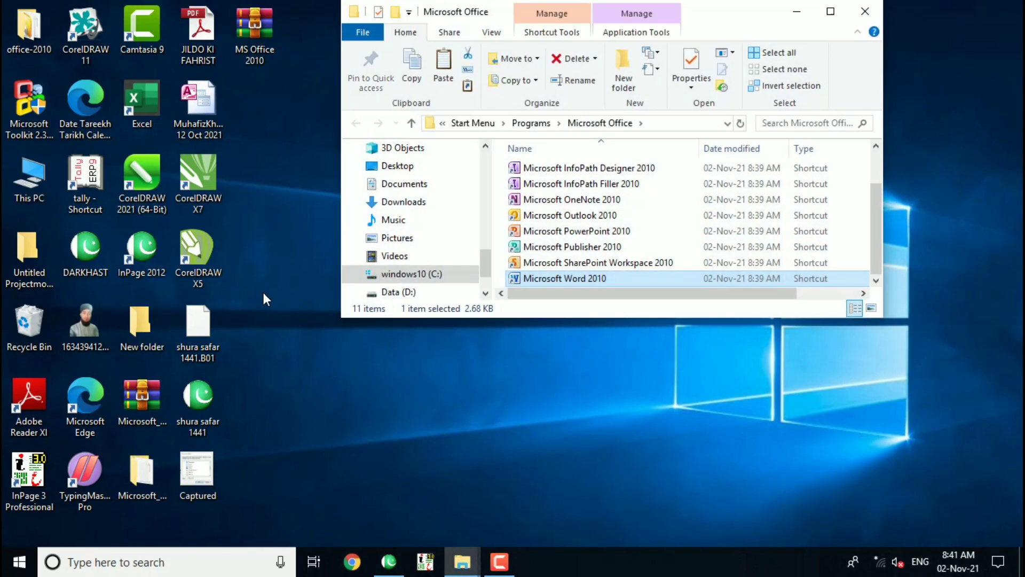
- Send the Microsoft Word 2010 shortcut to the desktop and close the Microsoft Office folder window
left_click(550, 278)
right_click(633, 276)
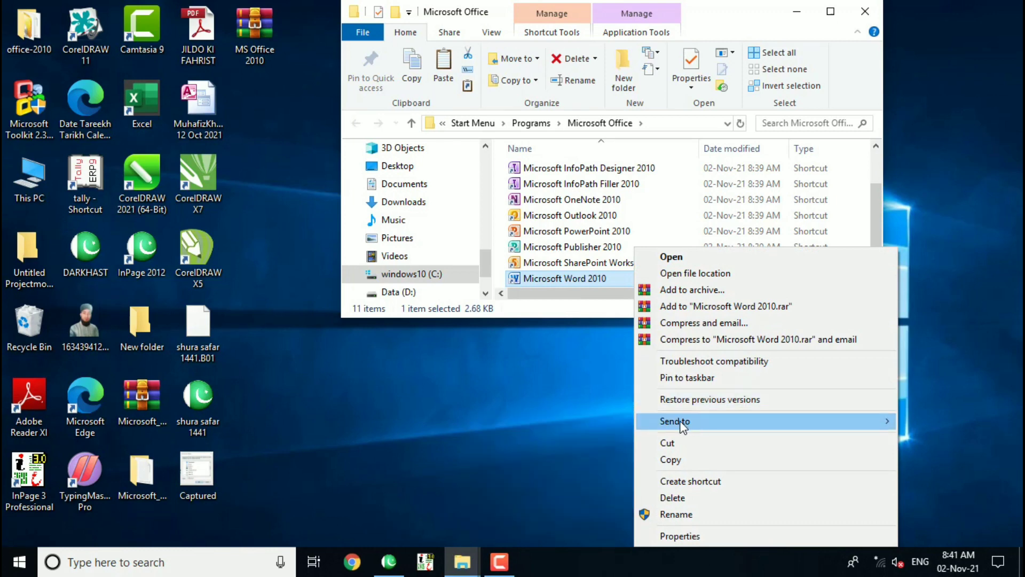
mouse_move(645, 423)
left_click(600, 454)
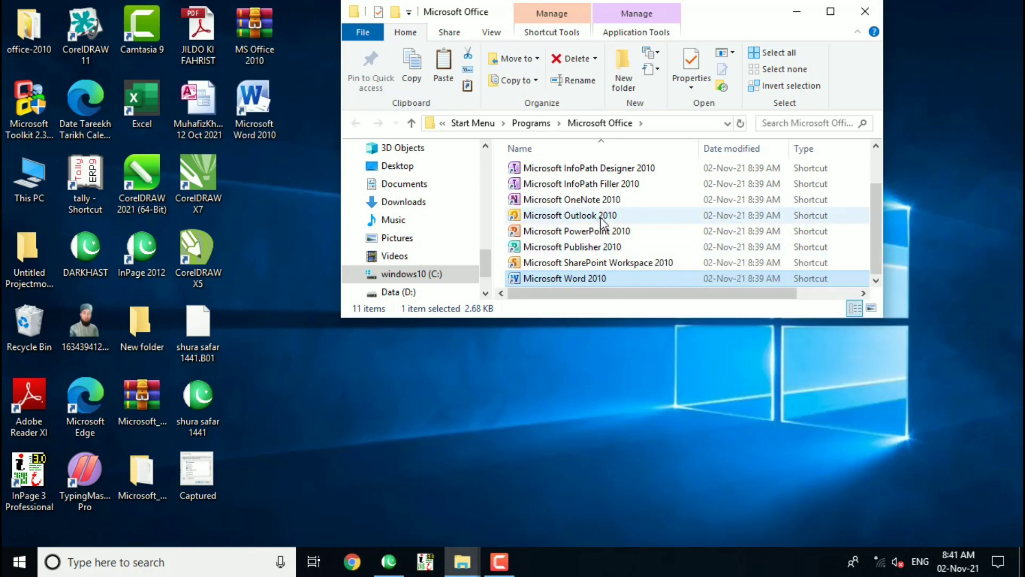
left_click(863, 13)
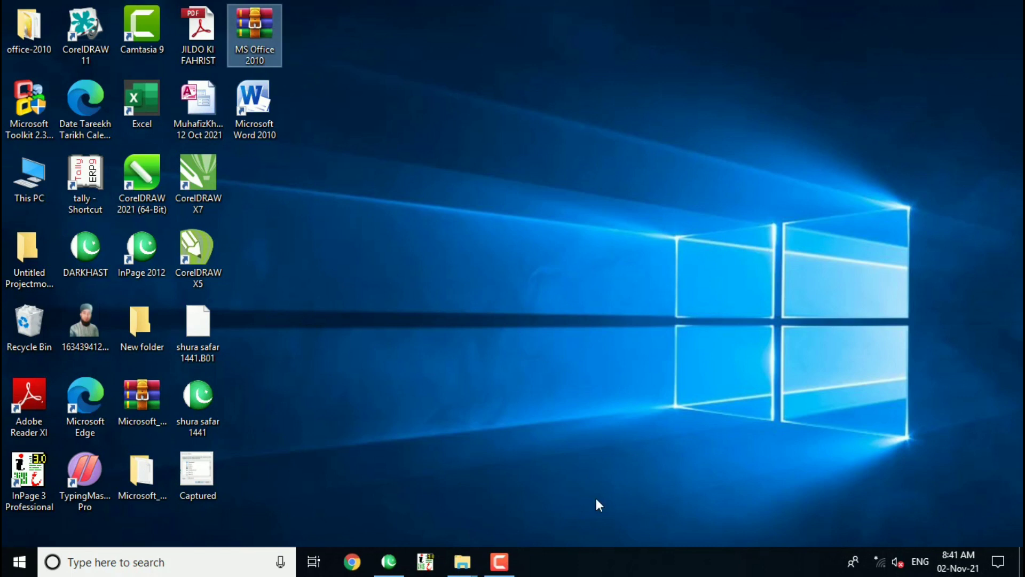
- Test-launch Word 2010 from its desktop shortcut, closing the Activation Wizard and the blank document
mouse_move(499, 562)
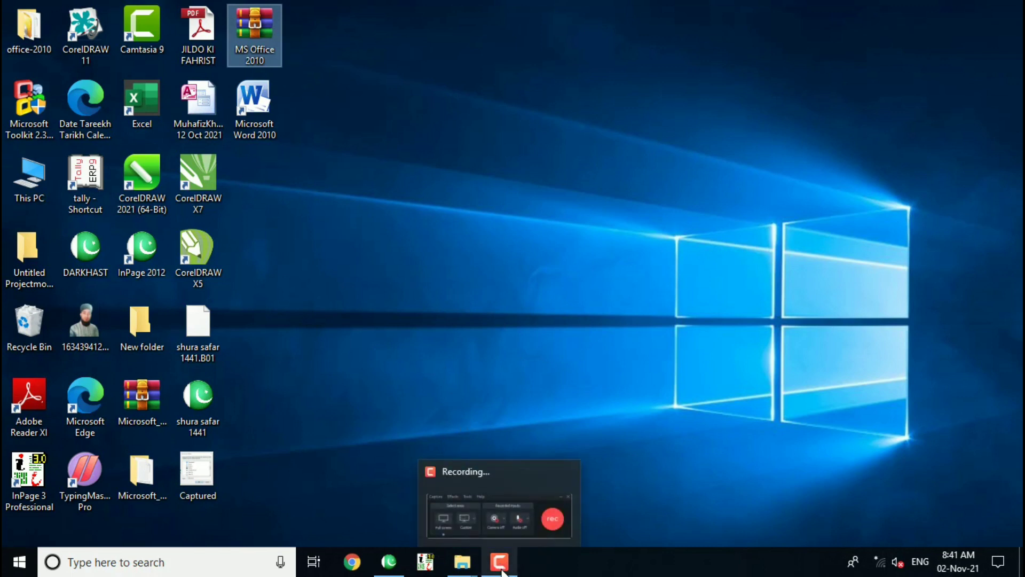
left_click(265, 102)
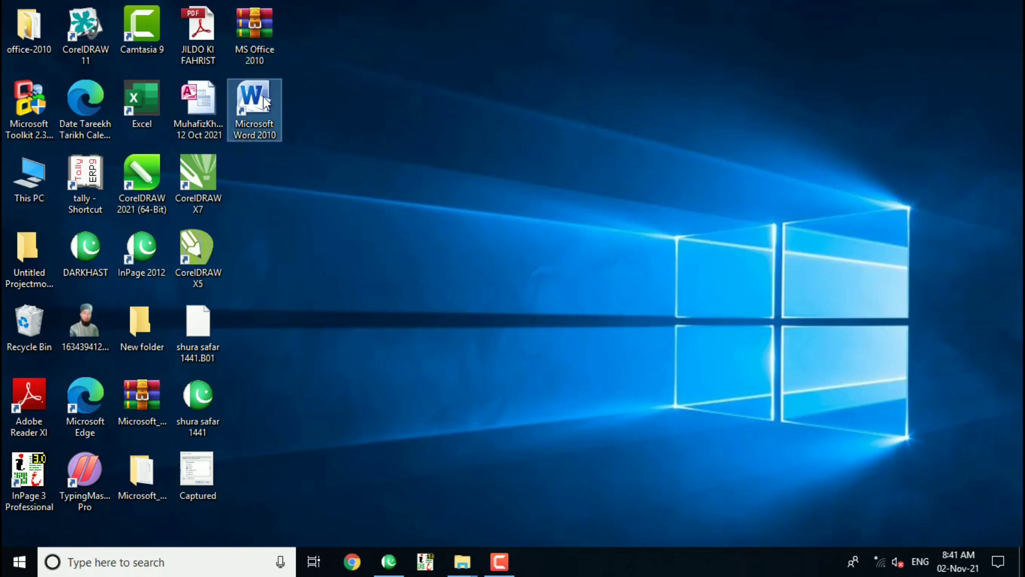
double_click(266, 102)
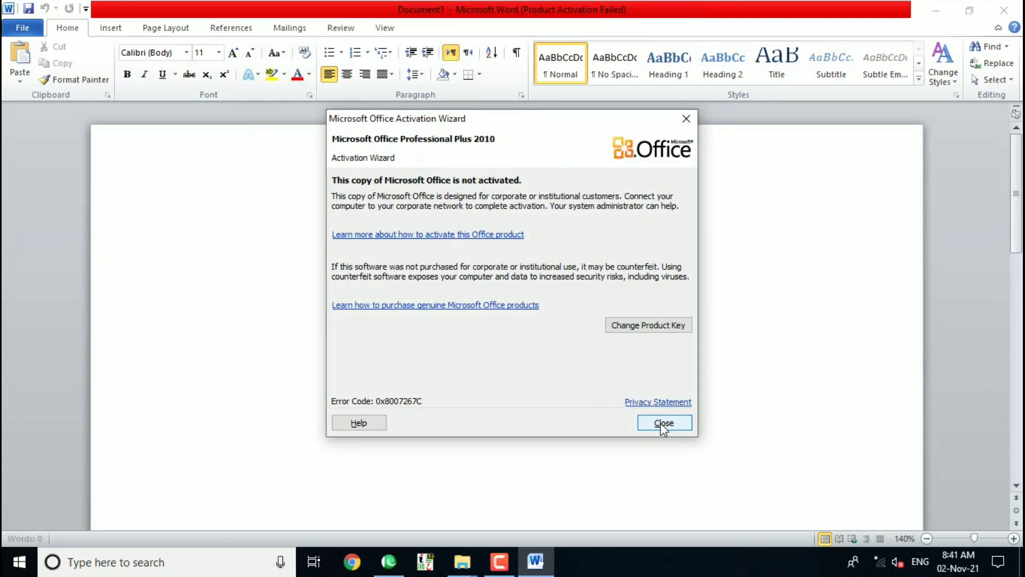
left_click(661, 422)
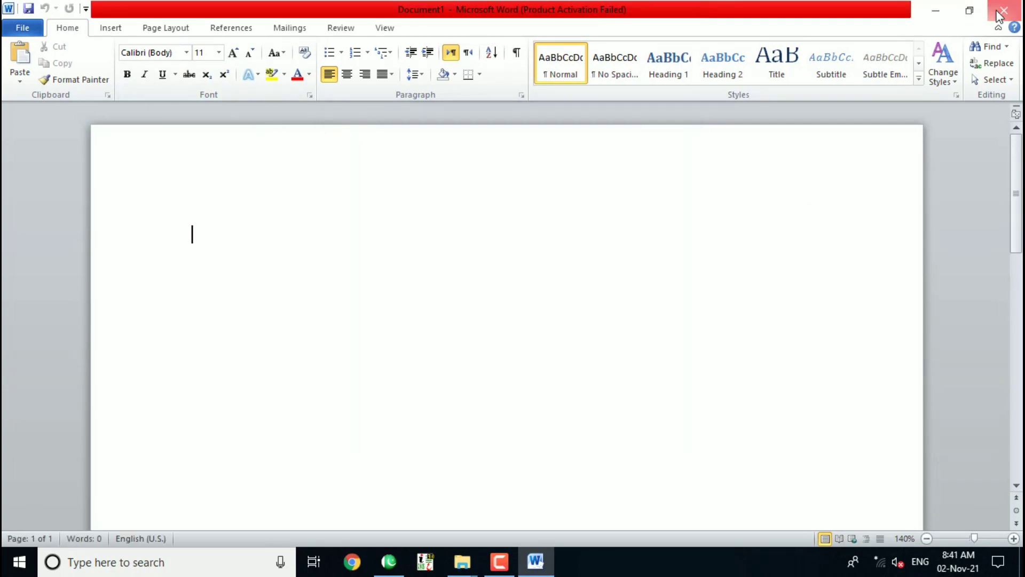
left_click(1003, 10)
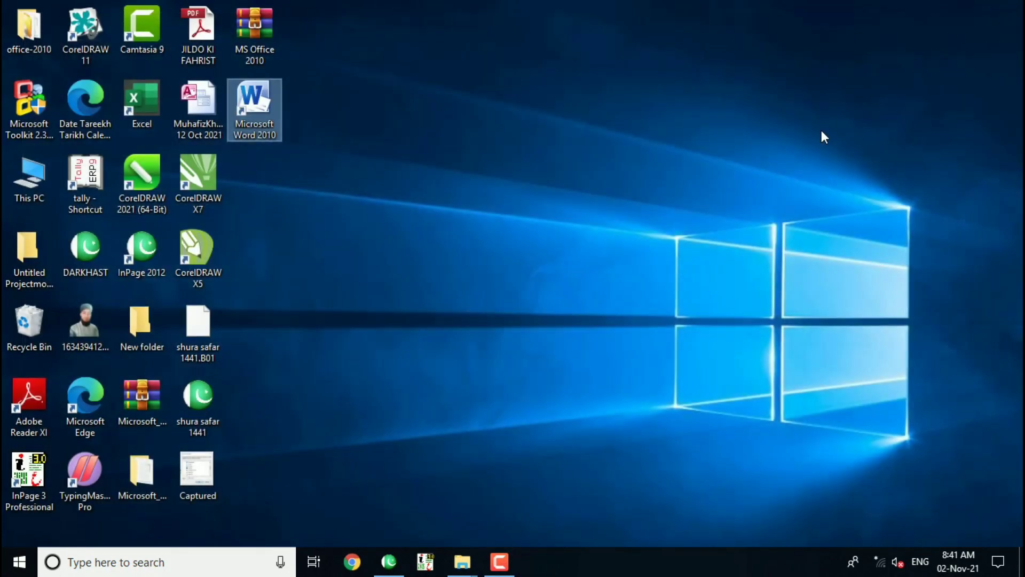
left_click(506, 569)
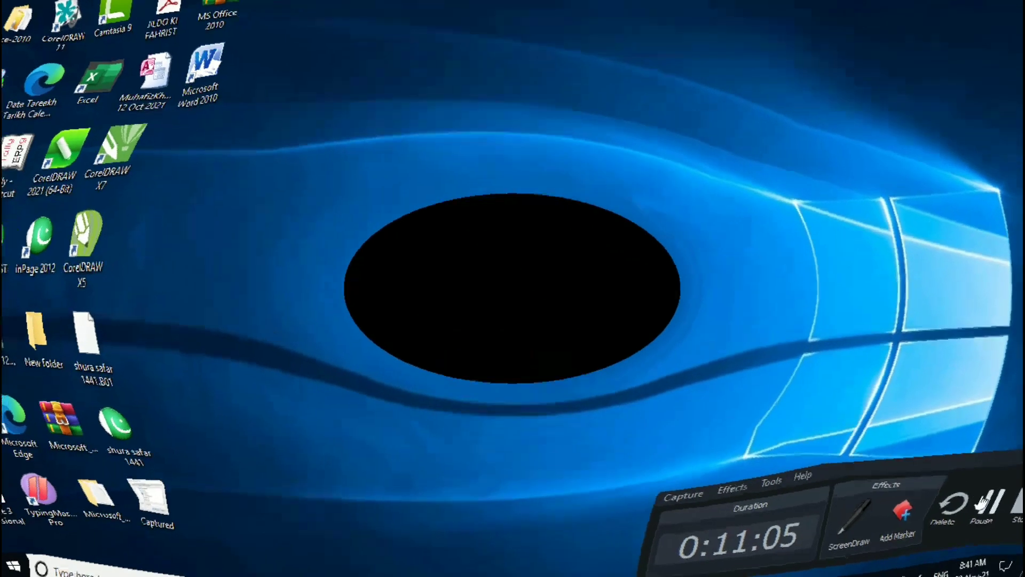